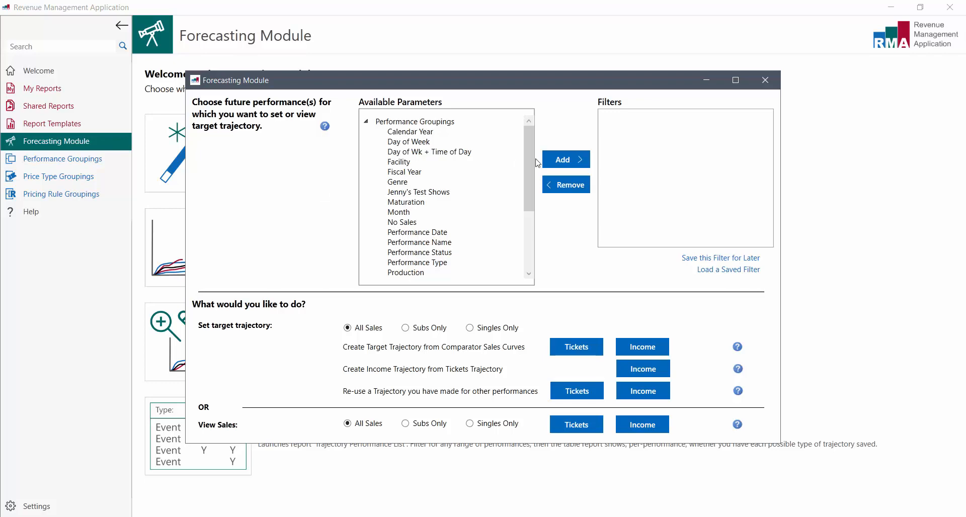
# - Add Production Season as a filter for choosing the future performances
pyautogui.moveTo(534, 170)
pyautogui.mouseDown()
pyautogui.moveTo(525, 253)
pyautogui.moveTo(528, 154)
pyautogui.mouseUp()
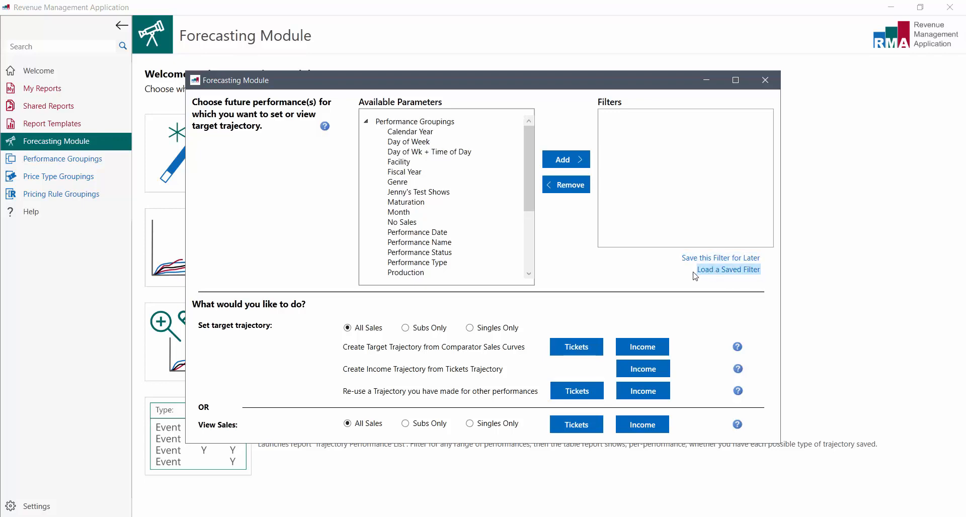
pyautogui.moveTo(530, 177); pyautogui.dragTo(530, 232)
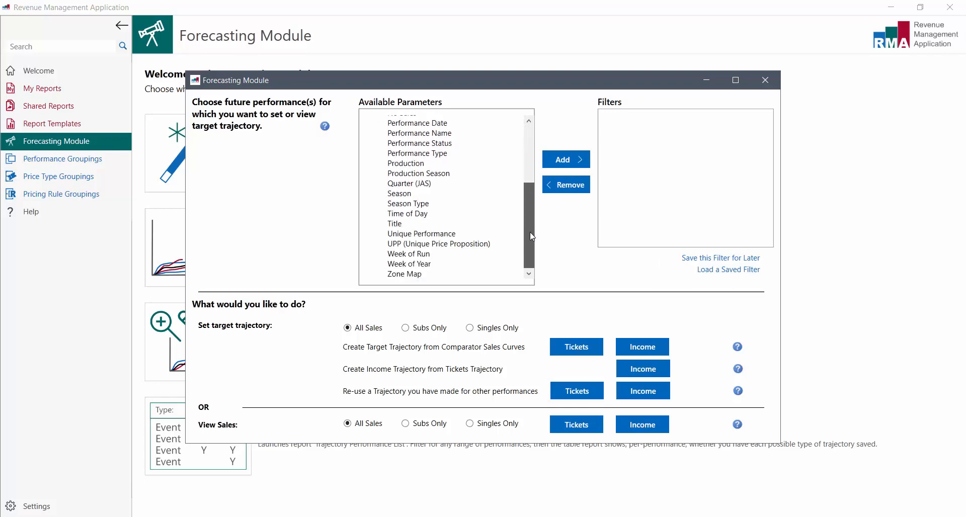
pyautogui.click(436, 176)
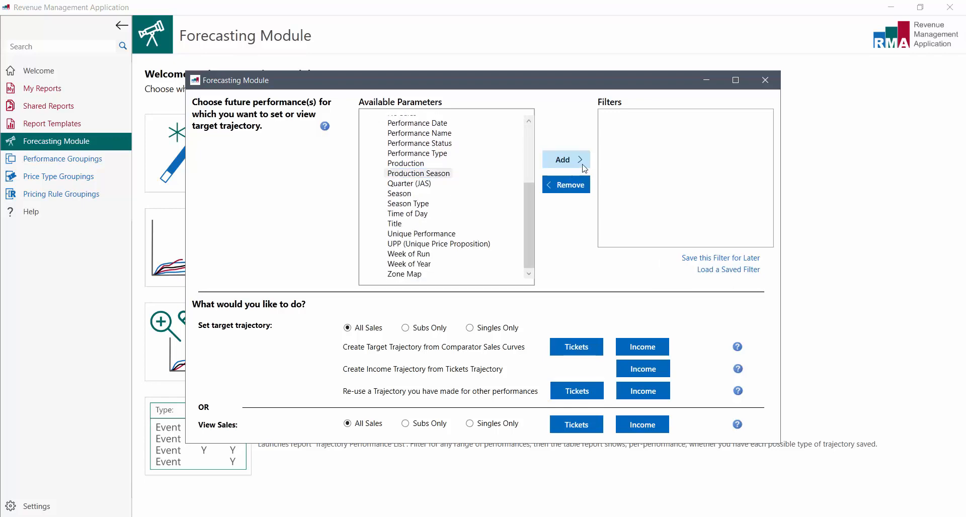
pyautogui.click(582, 163)
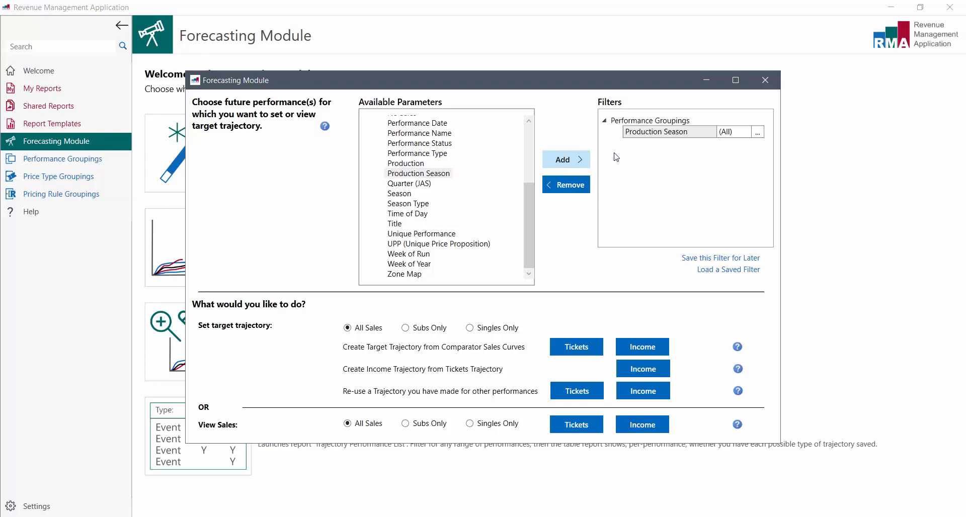
# - Limit the future performances' Production Season filter to Confetti only and save the selection
pyautogui.click(757, 133)
pyautogui.click(383, 154)
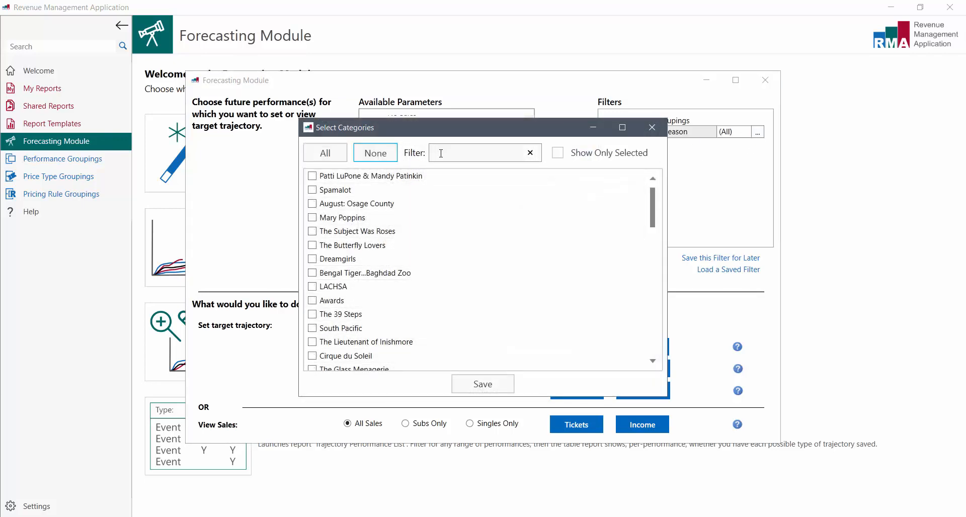
pyautogui.click(441, 152)
pyautogui.write('c')
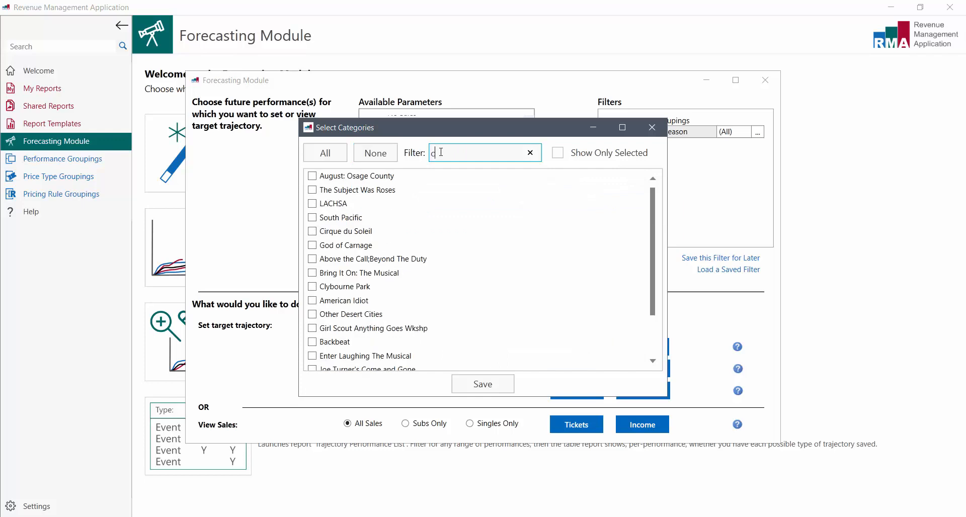
pyautogui.write('onfe')
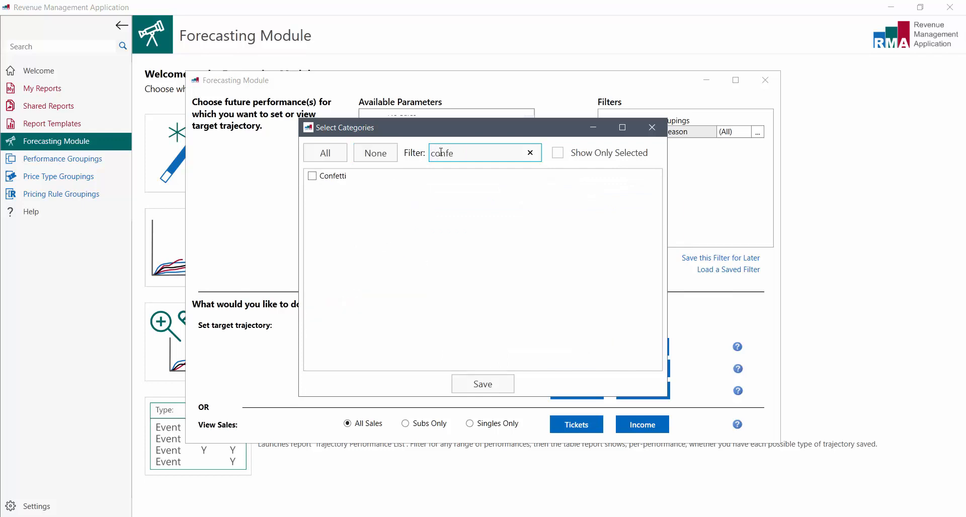
pyautogui.click(346, 179)
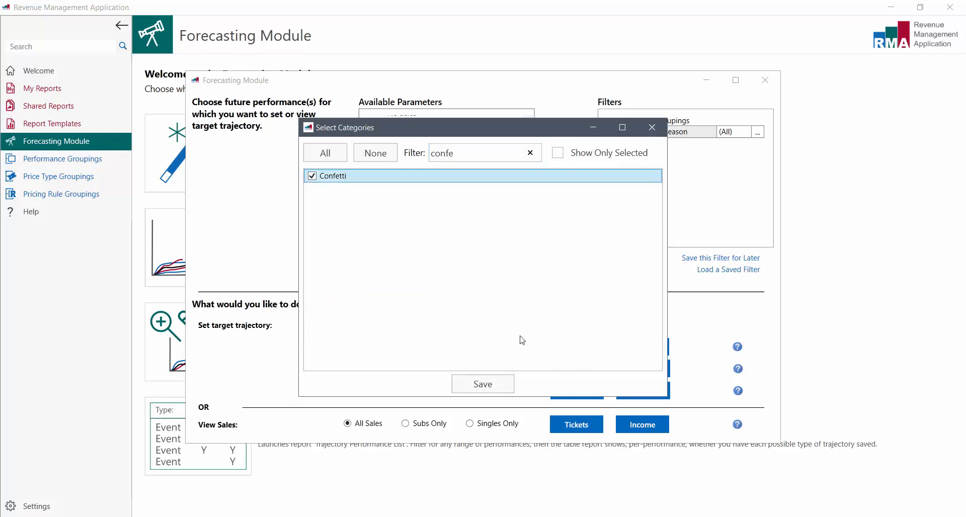
pyautogui.click(506, 384)
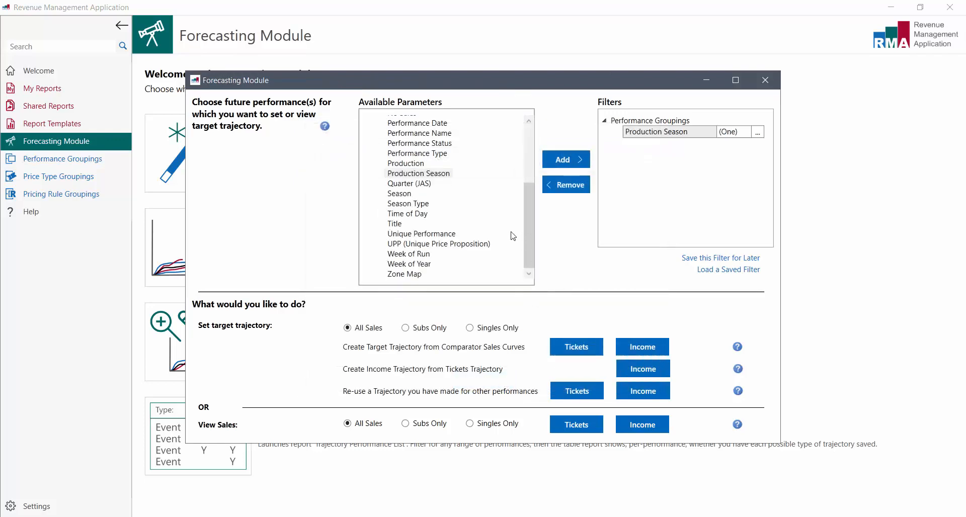
# - Add Day of Wk + Time of Day as a second filter for the future performances
pyautogui.moveTo(524, 230); pyautogui.dragTo(525, 168)
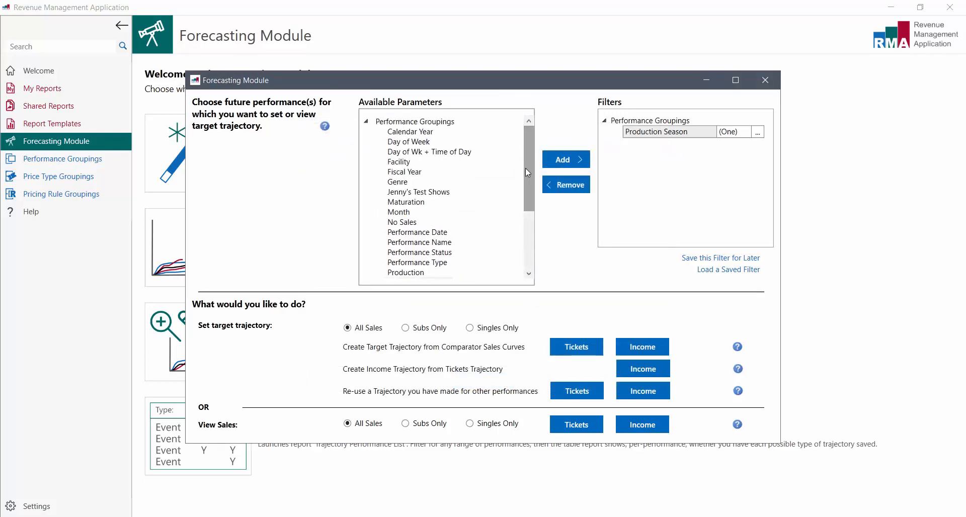
pyautogui.click(426, 152)
pyautogui.click(560, 161)
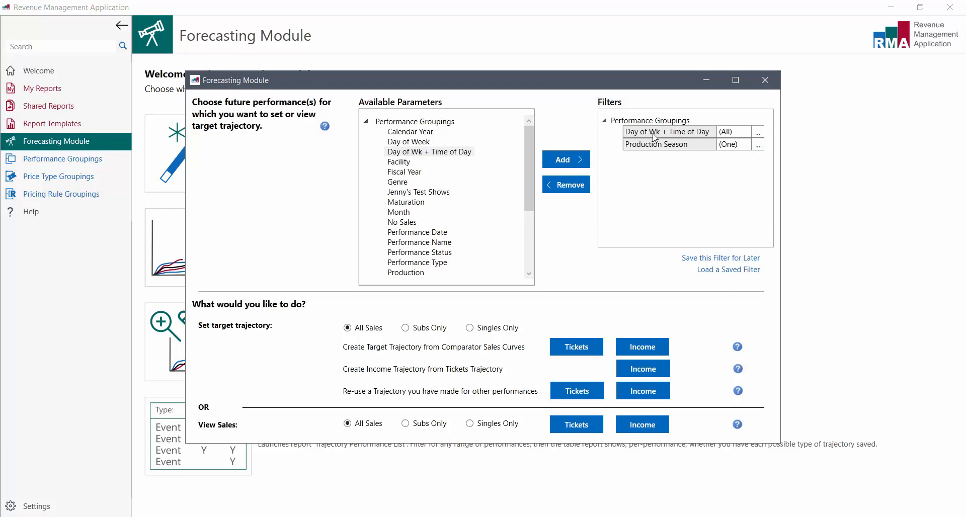
# - Restrict the future performances' Day of Wk + Time of Day filter to Friday Evening and Saturday Evening, and save the selection
pyautogui.click(757, 133)
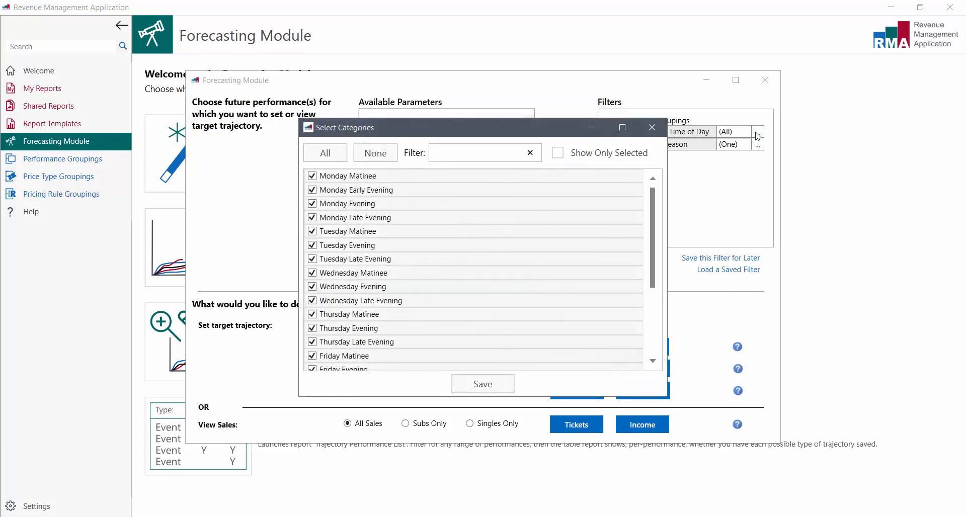
pyautogui.click(393, 155)
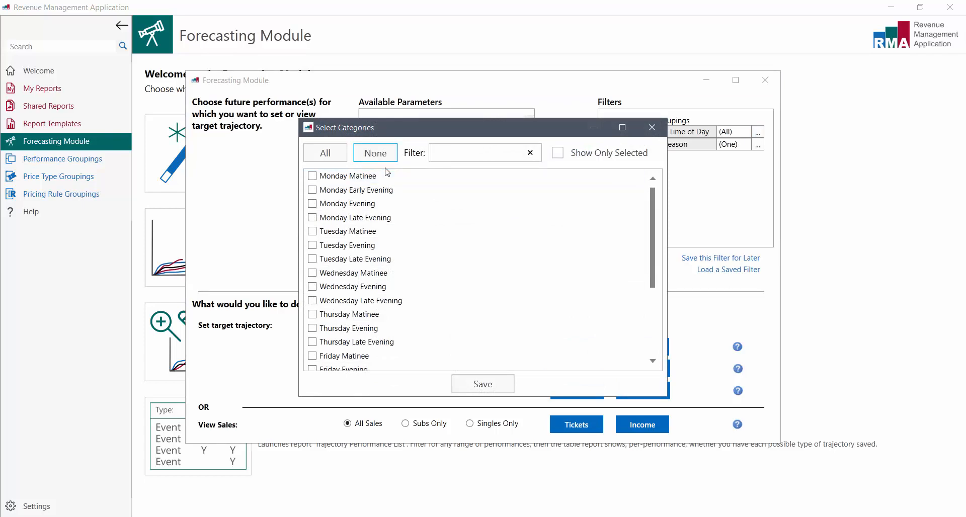
pyautogui.scroll(-3, 437, 299)
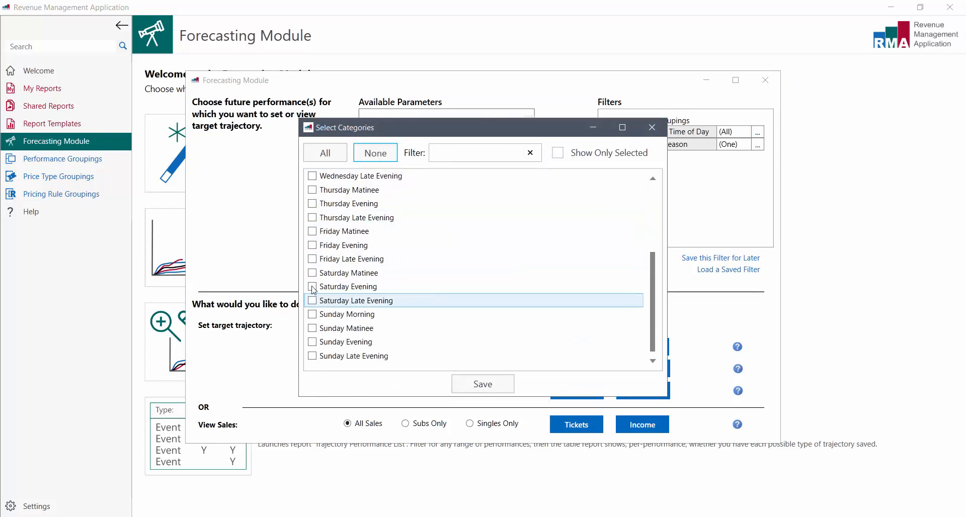
pyautogui.click(320, 246)
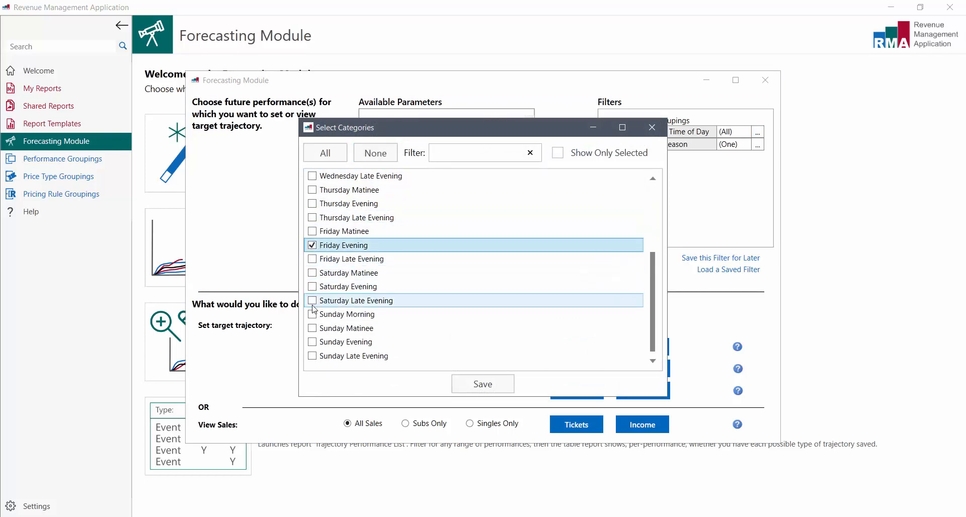
pyautogui.click(321, 286)
pyautogui.click(482, 385)
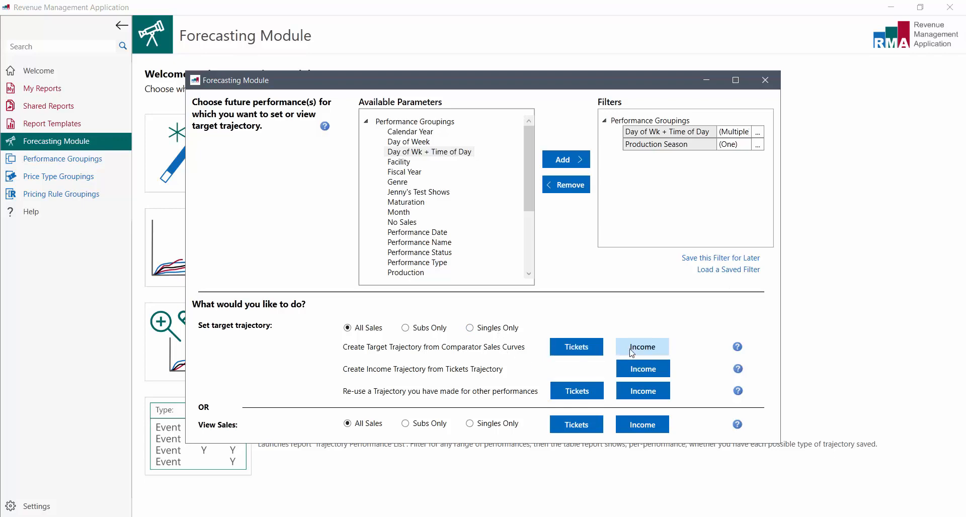
# - Start a tickets target trajectory from comparator sales curves and review the Maturation filter's categories without changing them
pyautogui.click(576, 347)
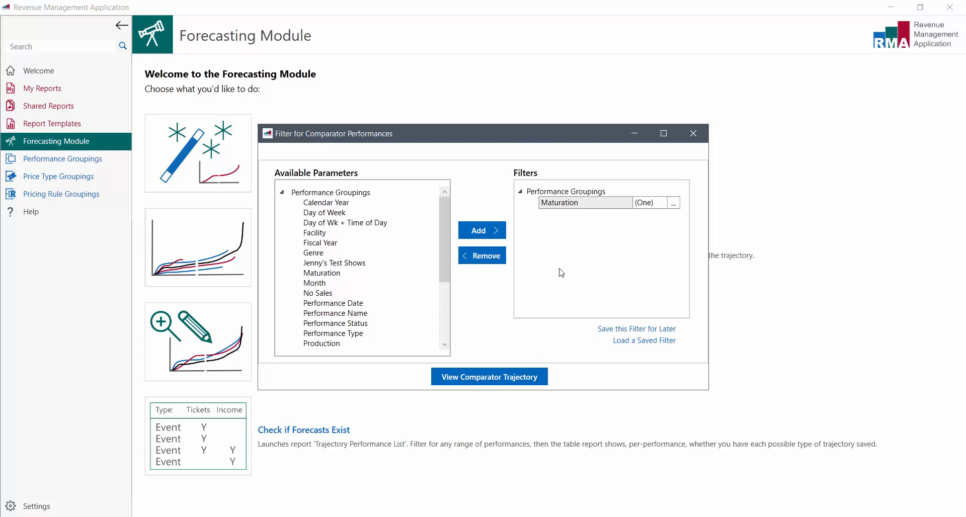
pyautogui.click(673, 204)
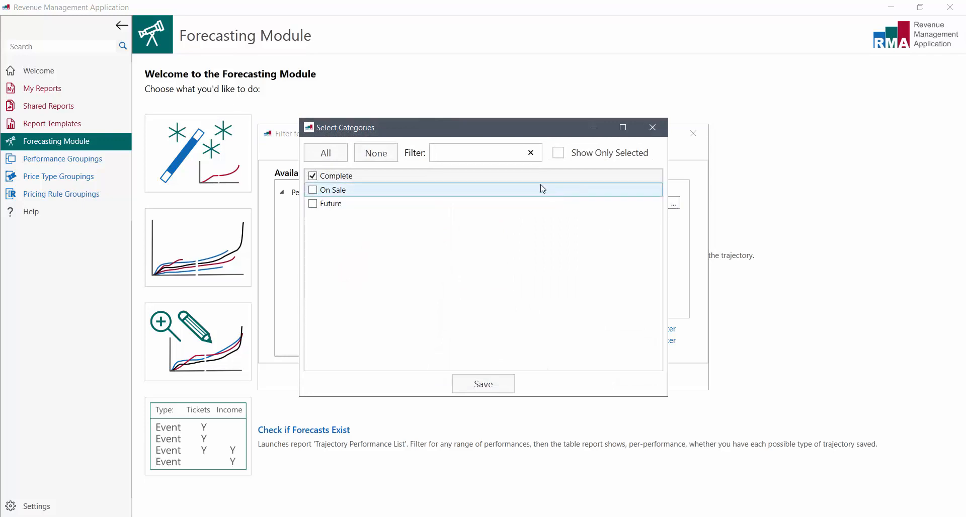
pyautogui.click(659, 132)
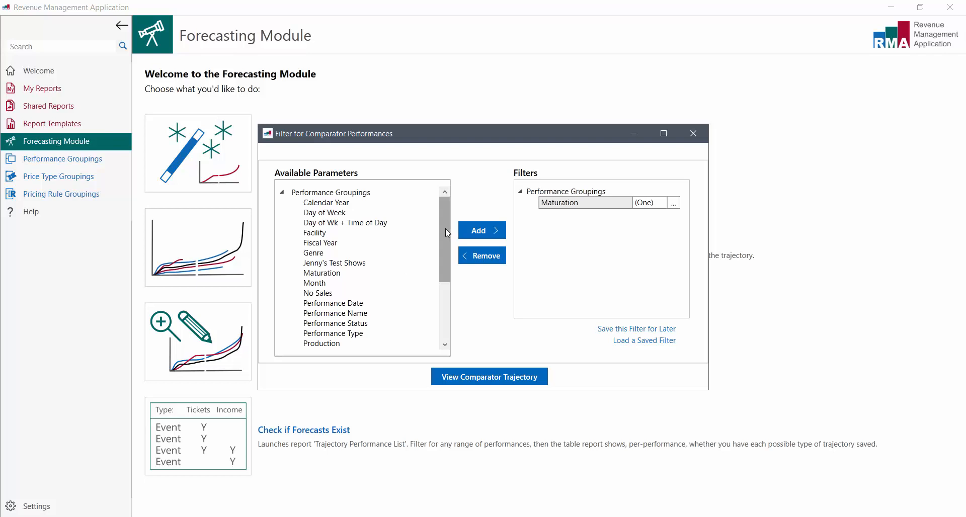
# - Add Production Season as a filter for the comparator performances
pyautogui.moveTo(445, 229); pyautogui.dragTo(446, 276)
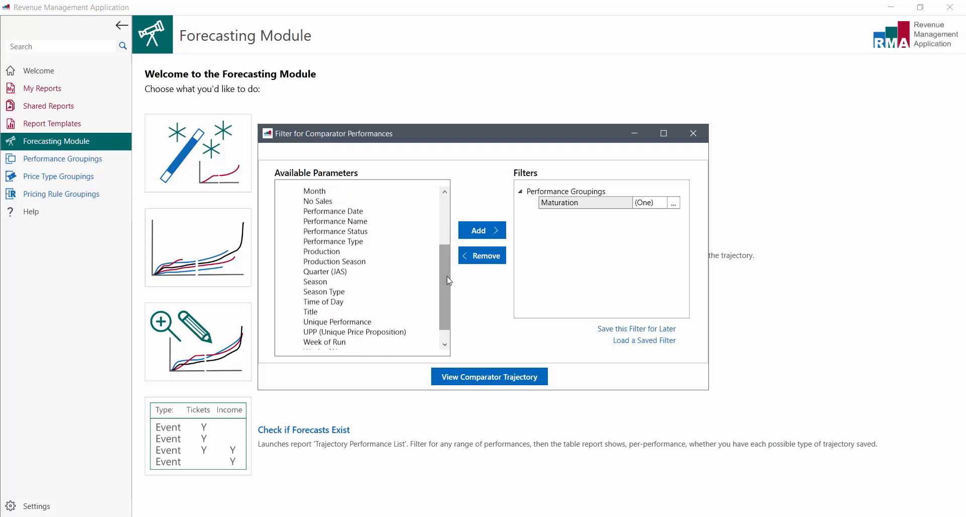
pyautogui.click(351, 262)
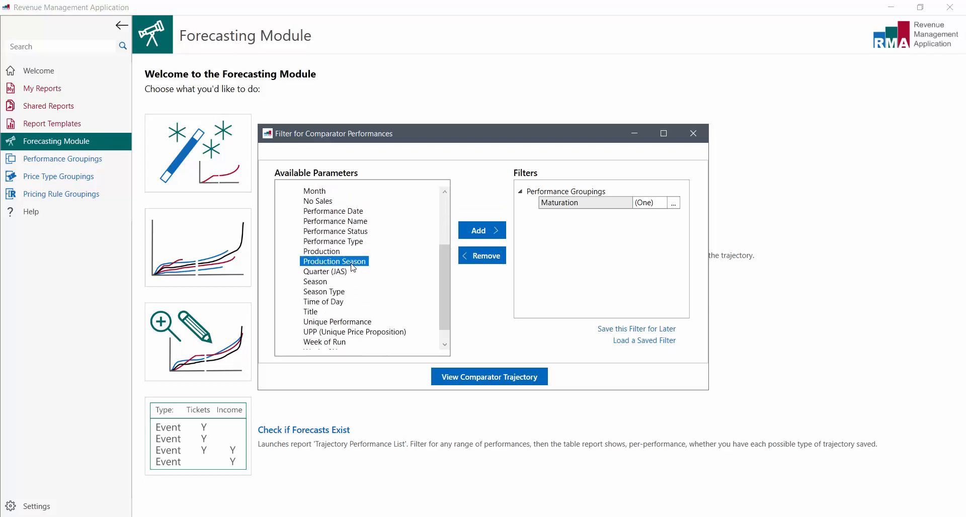
pyautogui.click(478, 233)
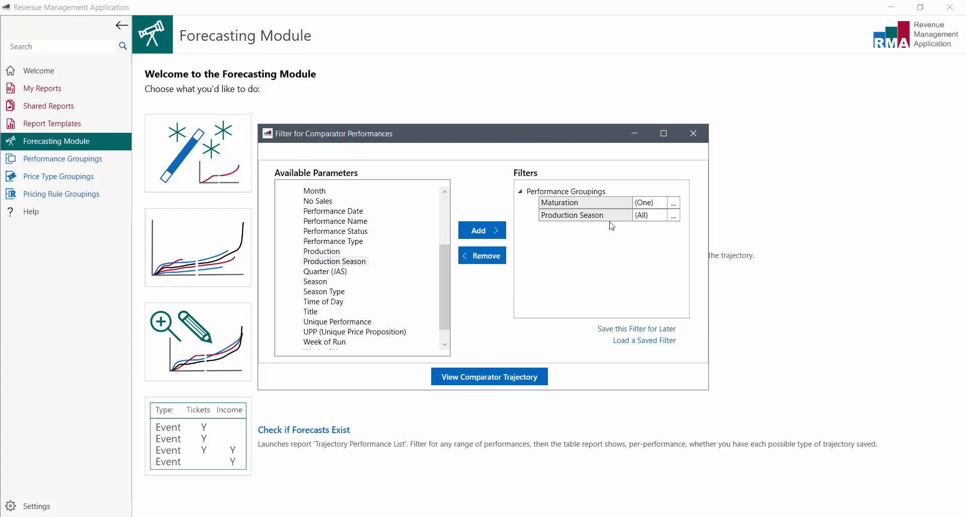
# - Limit the comparator Production Season filter to November only and save the selection
pyautogui.click(674, 220)
pyautogui.click(375, 153)
pyautogui.click(448, 153)
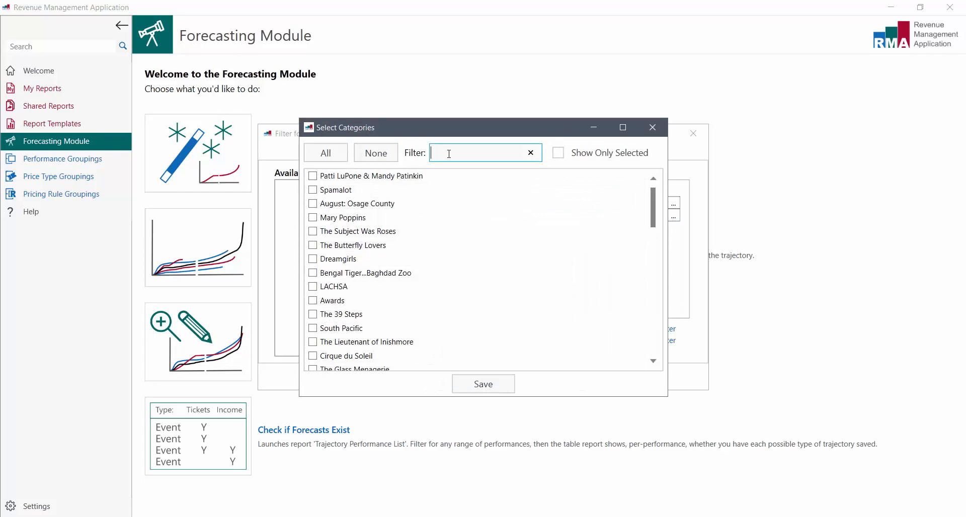
pyautogui.write('nove')
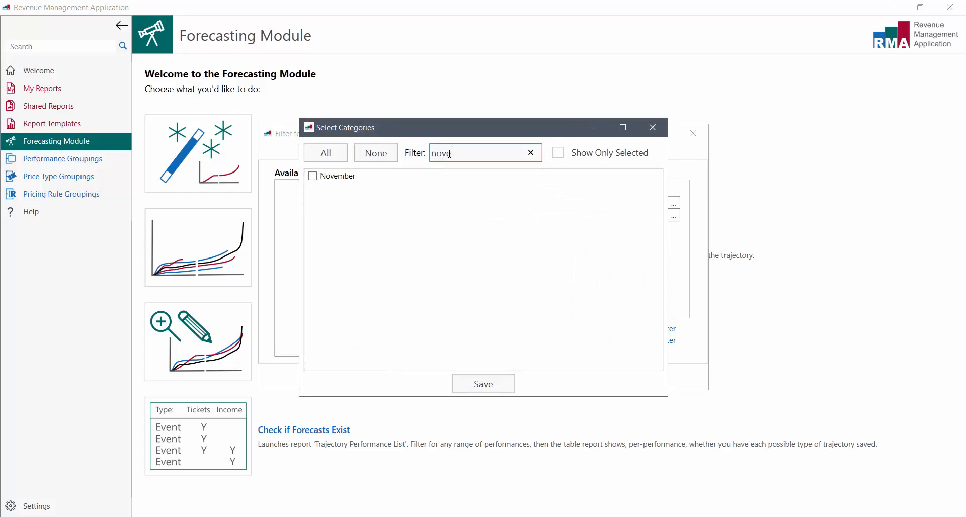
pyautogui.click(355, 176)
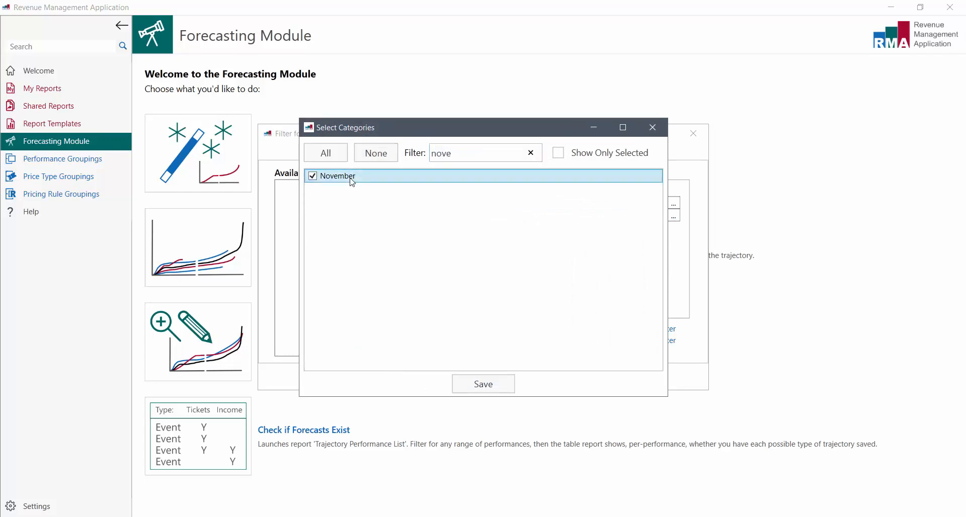
pyautogui.click(510, 381)
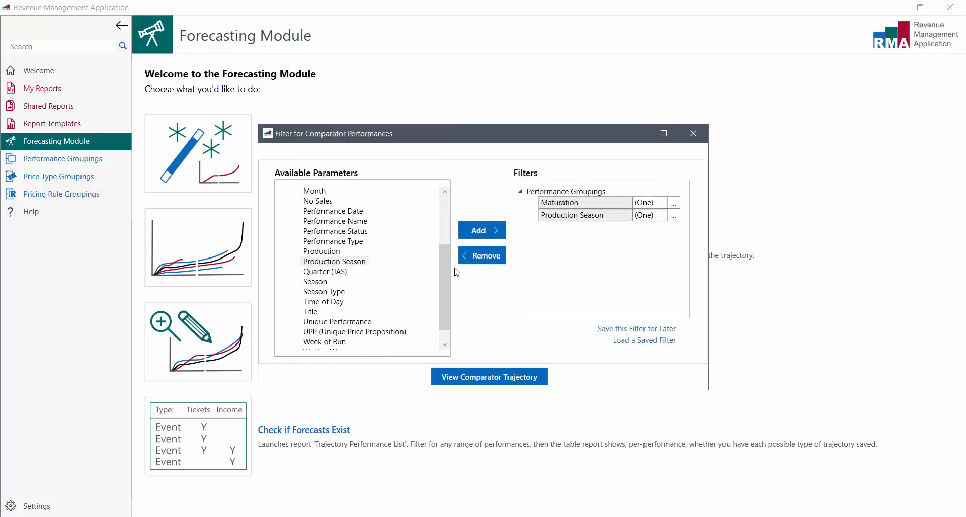
# - Add Day of Wk + Time of Day as a filter for the comparator performances
pyautogui.moveTo(441, 275); pyautogui.dragTo(433, 226)
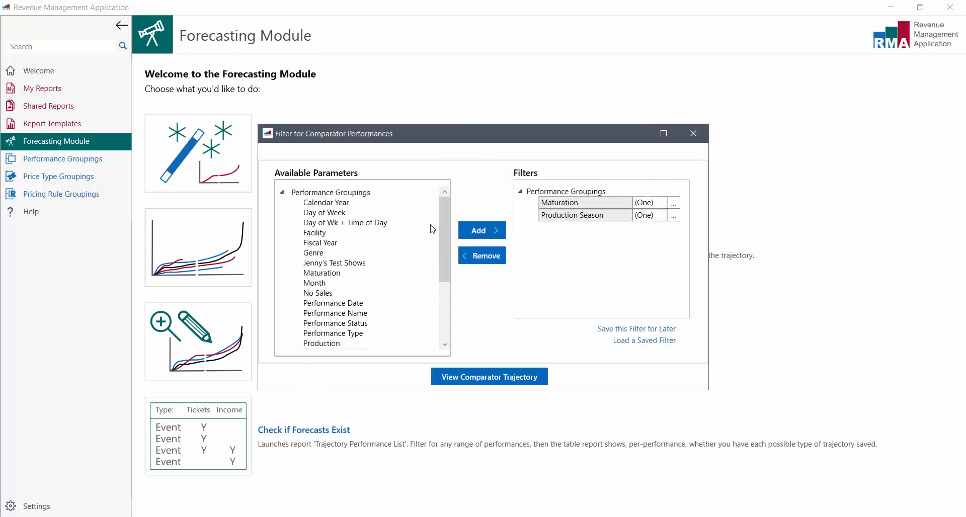
pyautogui.click(368, 225)
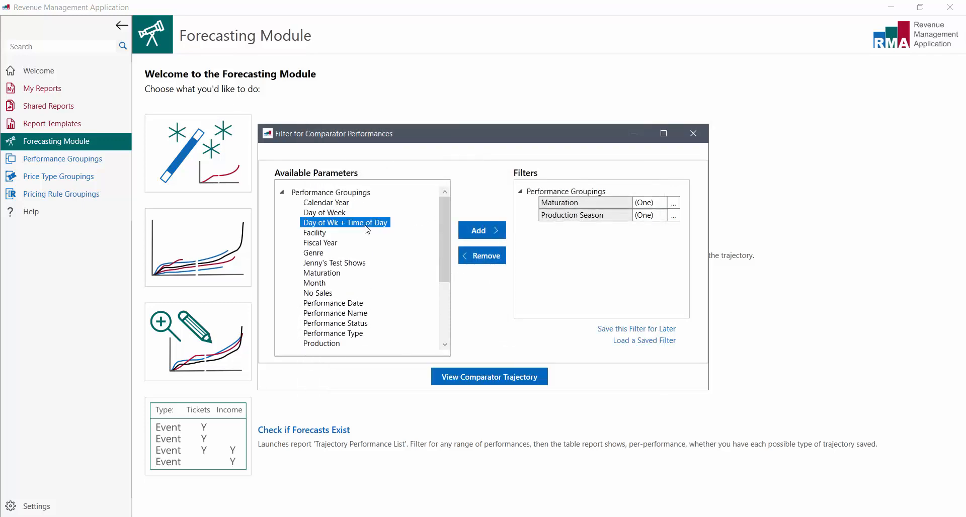
pyautogui.click(480, 230)
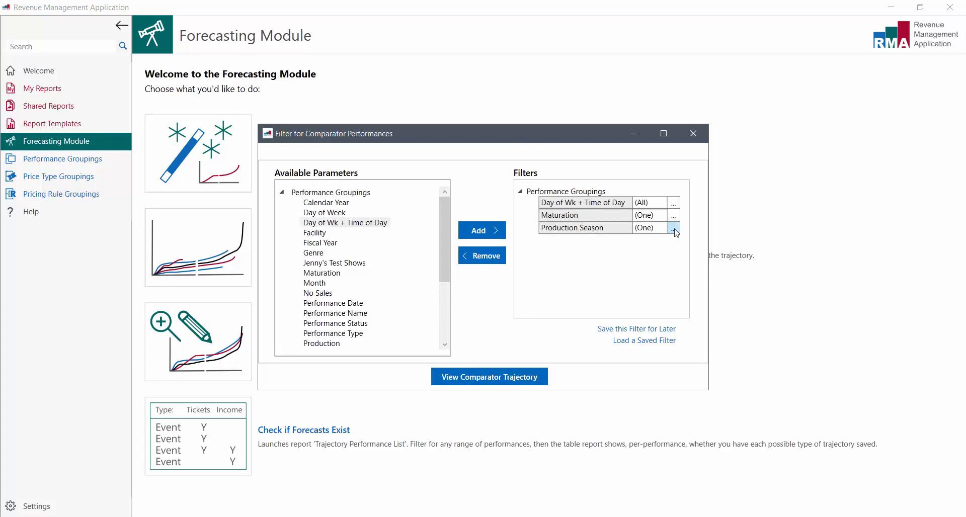
# - Restrict the comparator Day of Wk + Time of Day filter to Friday Evening and Saturday Evening, and save the selection
pyautogui.click(673, 203)
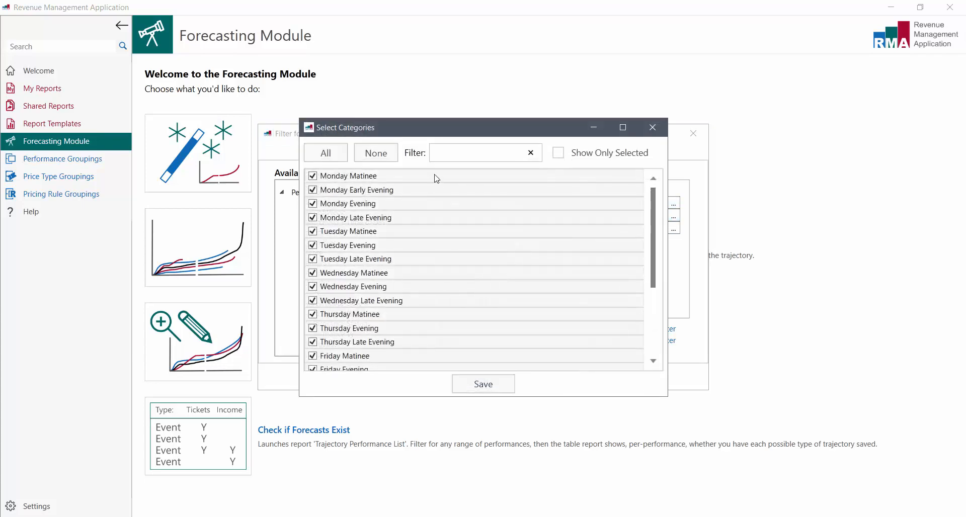
pyautogui.click(382, 153)
pyautogui.scroll(-3, 344, 356)
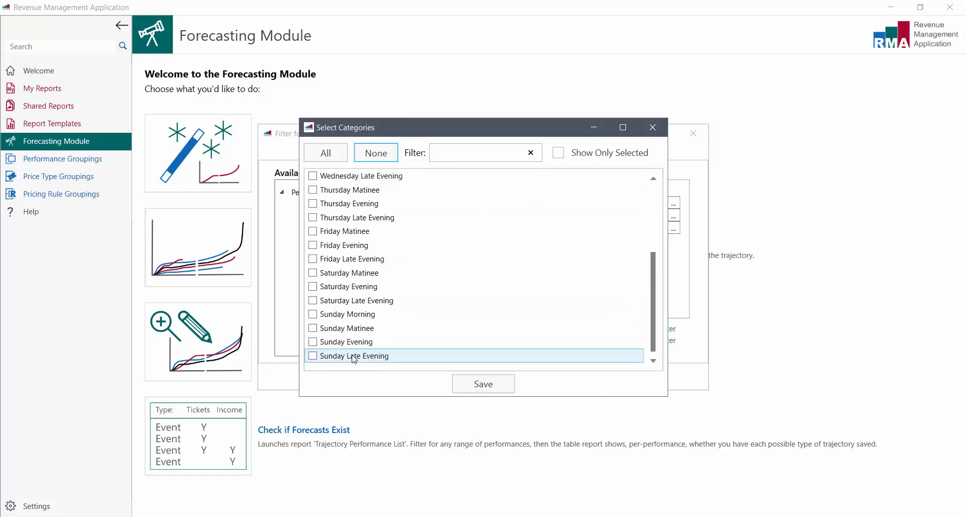
pyautogui.click(313, 245)
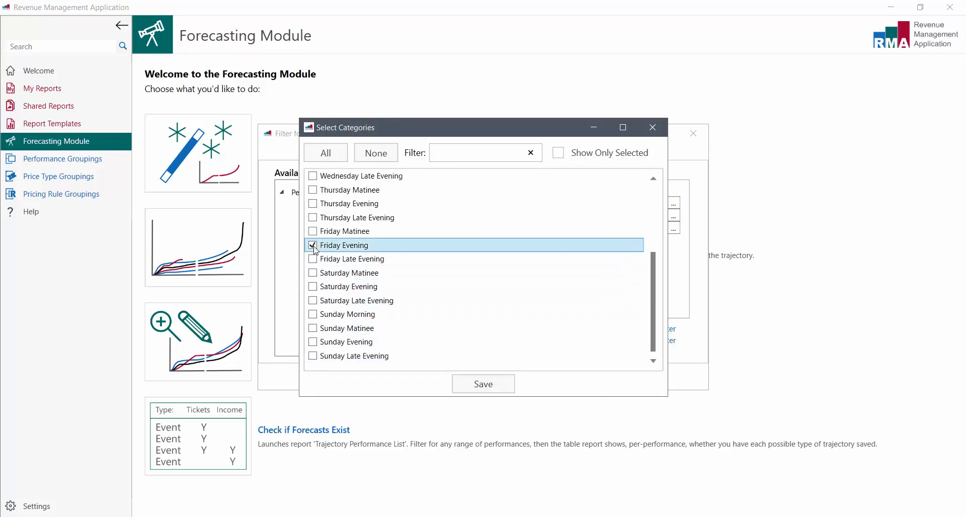
pyautogui.click(312, 286)
pyautogui.click(469, 383)
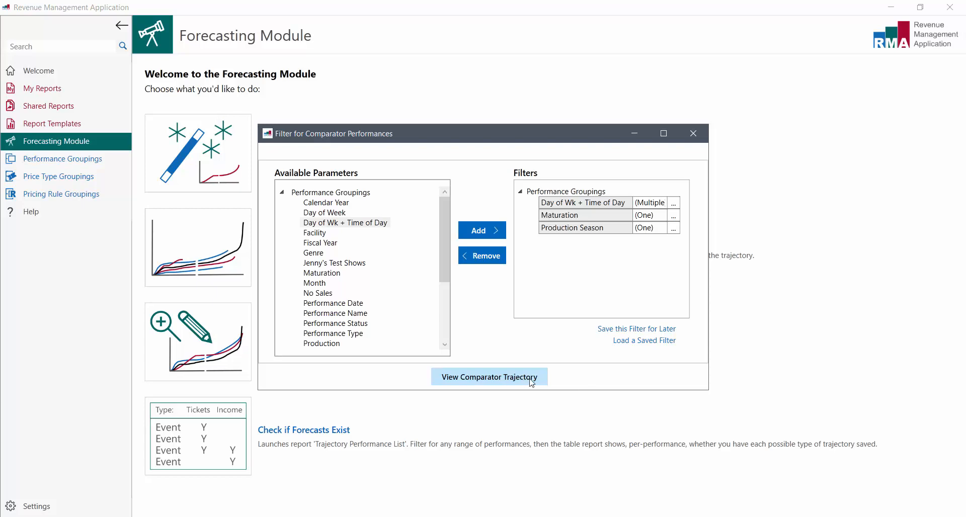
# - View the comparator trajectory and extend its curves to 24 weeks from onsale and 25 weeks before performance
pyautogui.click(531, 382)
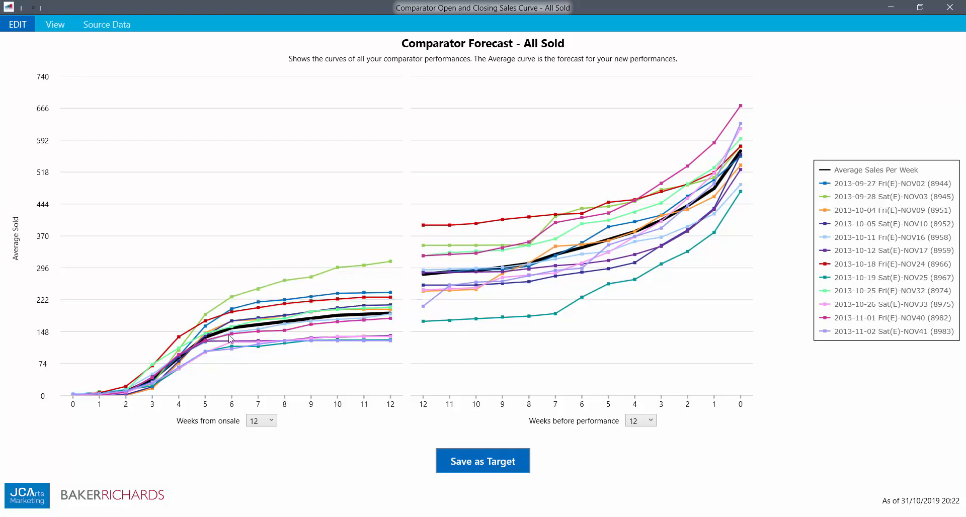
pyautogui.moveTo(251, 331)
pyautogui.click(274, 426)
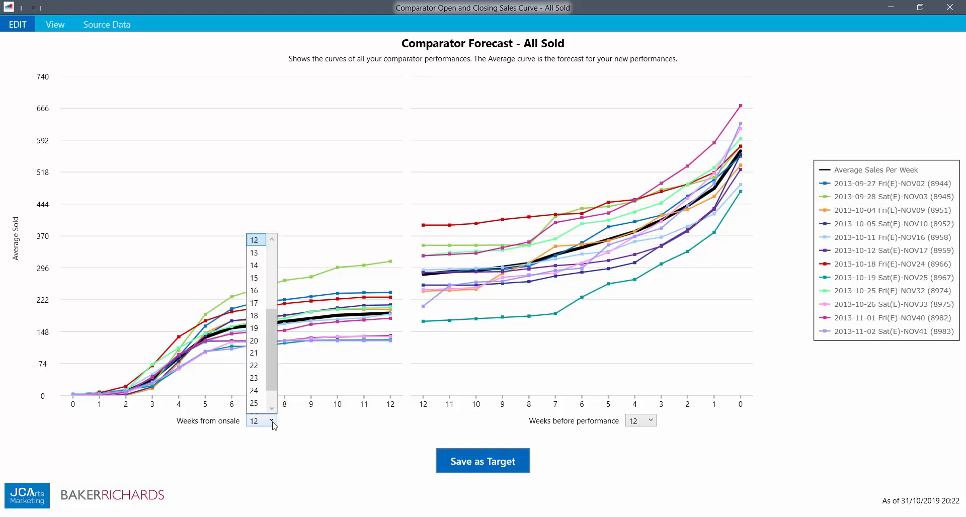
pyautogui.click(262, 395)
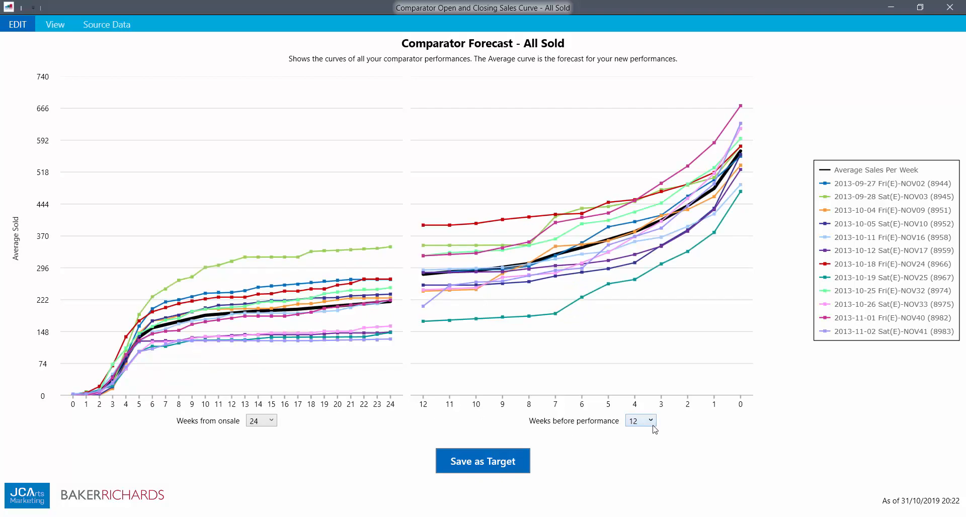
pyautogui.click(651, 421)
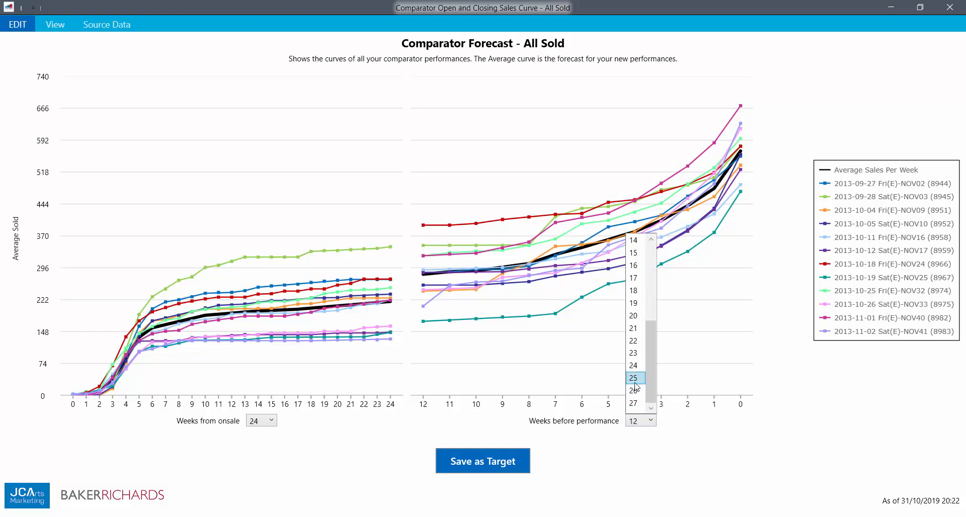
pyautogui.click(633, 378)
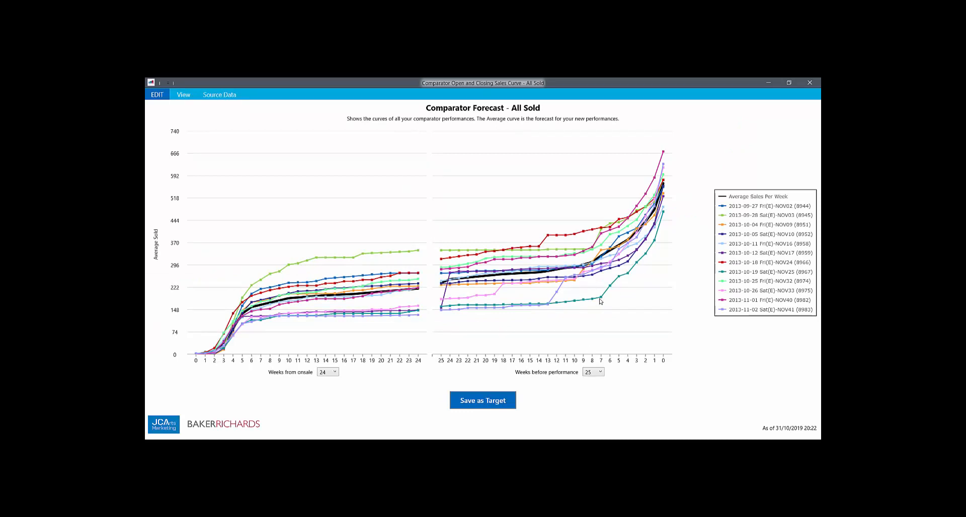
# - Use the comparator average as the target trajectory and choose to edit the target
pyautogui.moveTo(602, 299)
pyautogui.moveTo(392, 294)
pyautogui.moveTo(480, 280)
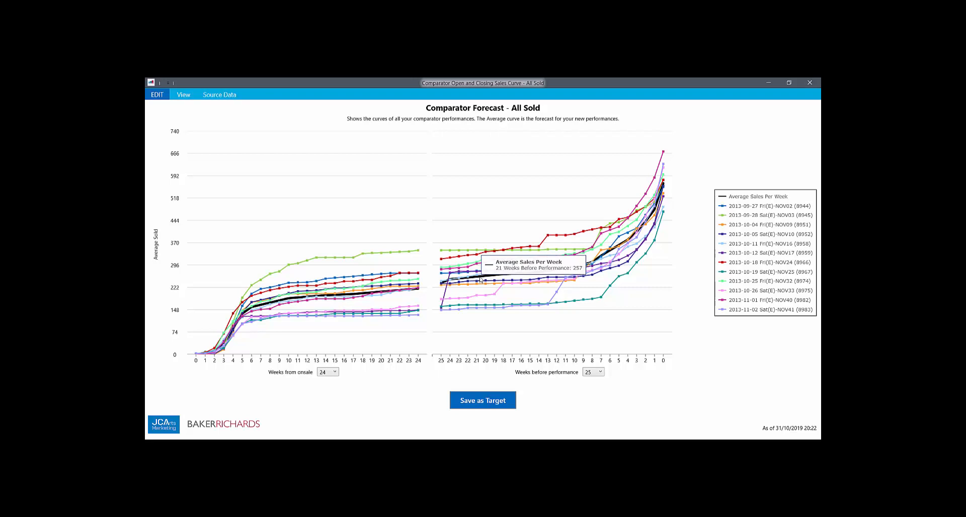
pyautogui.click(487, 402)
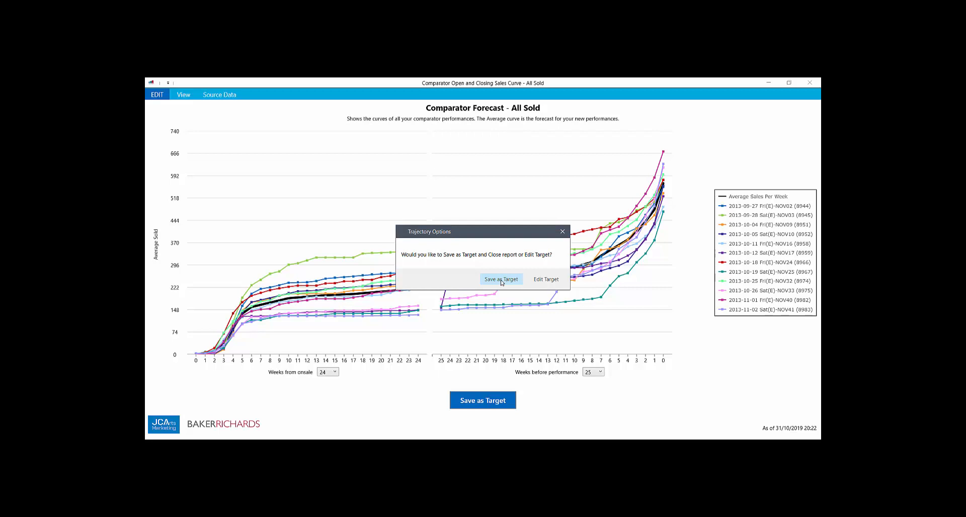
pyautogui.click(544, 282)
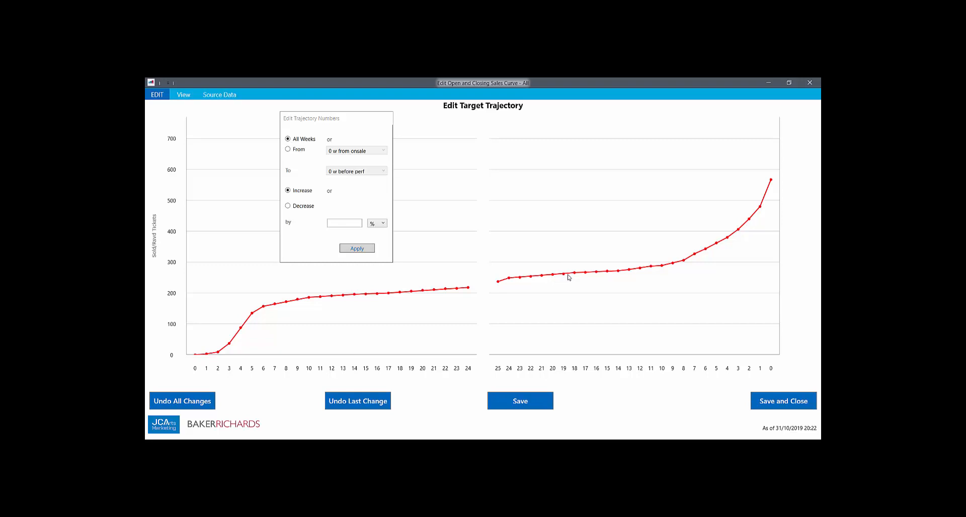
# - Try reshaping the target curve by hand between 15 and 3 weeks before performance, and undo all changes
pyautogui.click(345, 115)
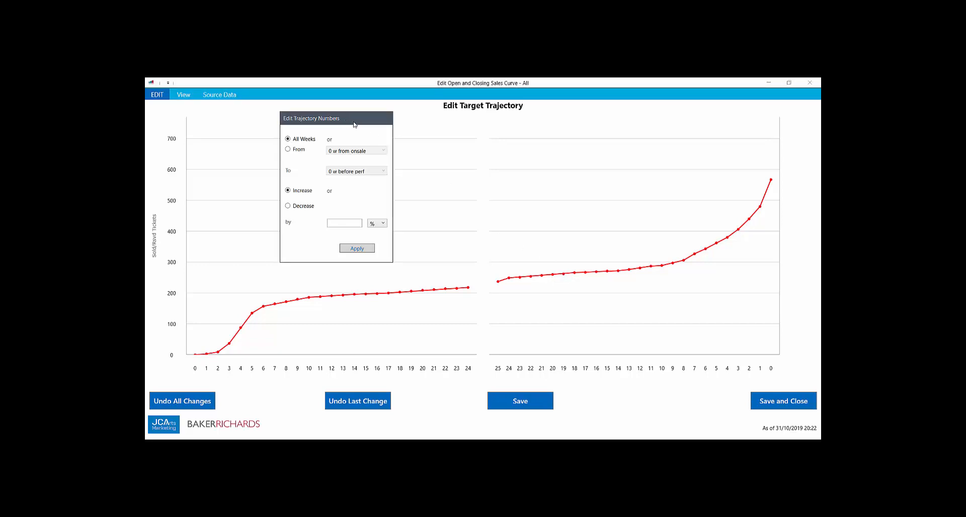
pyautogui.click(629, 270)
pyautogui.moveTo(630, 271)
pyautogui.mouseDown()
pyautogui.moveTo(630, 245)
pyautogui.moveTo(697, 247)
pyautogui.moveTo(694, 221)
pyautogui.moveTo(748, 220)
pyautogui.mouseUp()
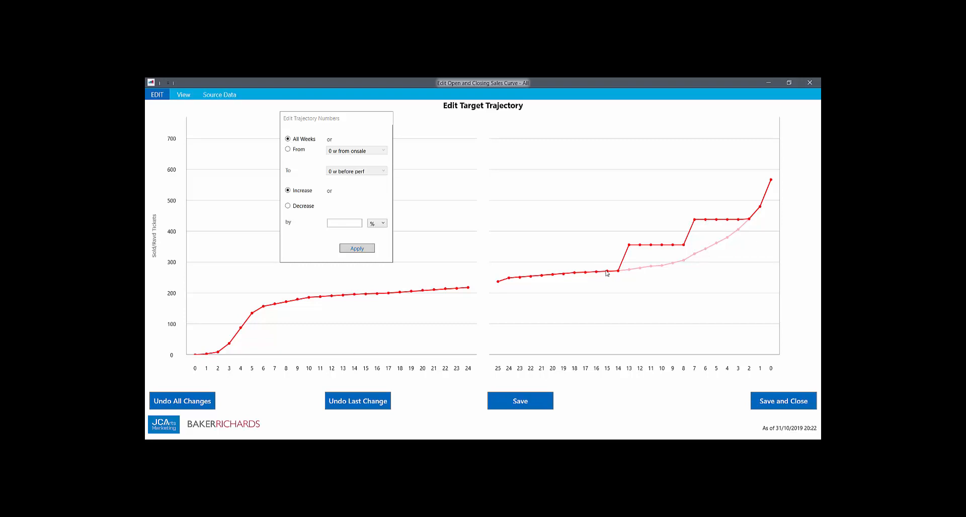
pyautogui.moveTo(606, 272); pyautogui.dragTo(594, 224)
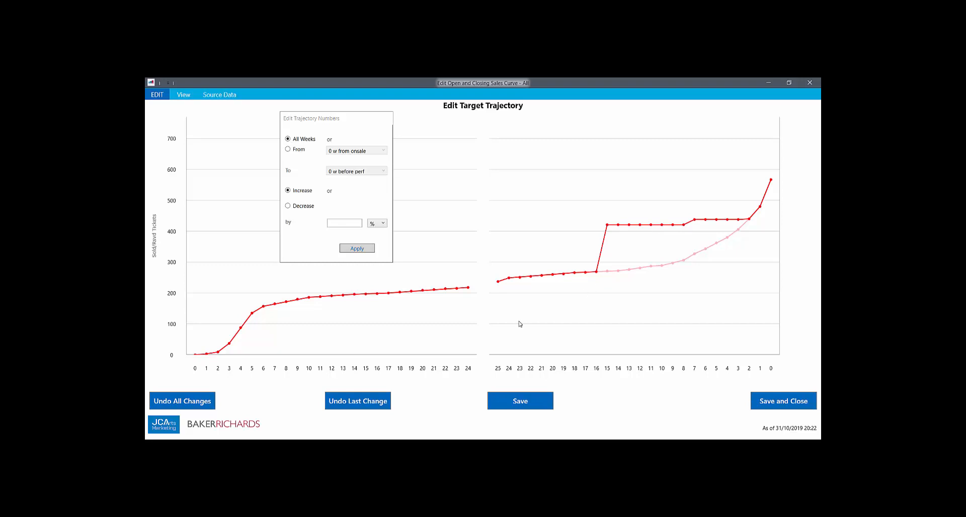
pyautogui.click(209, 408)
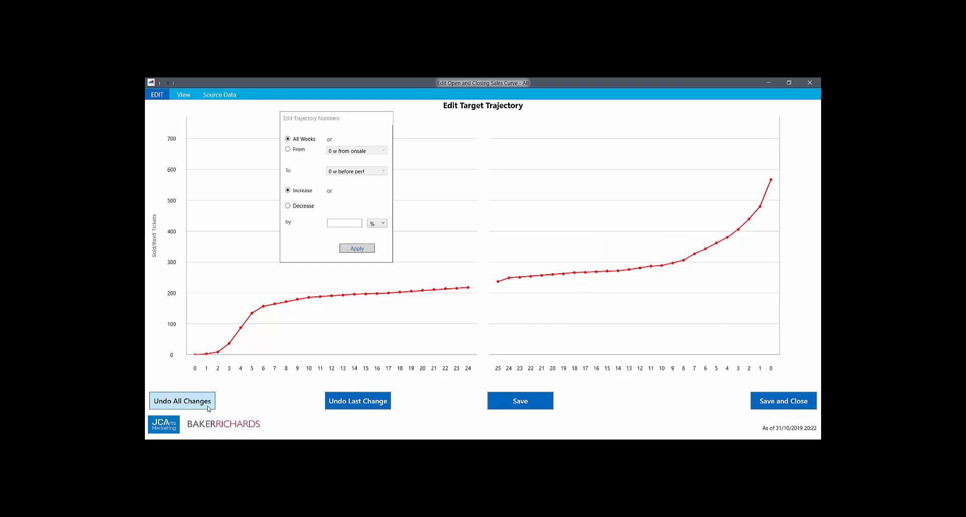
# - Limit the trajectory number edit to weeks from 6 w before perf onward, and set its unit to #
pyautogui.click(359, 123)
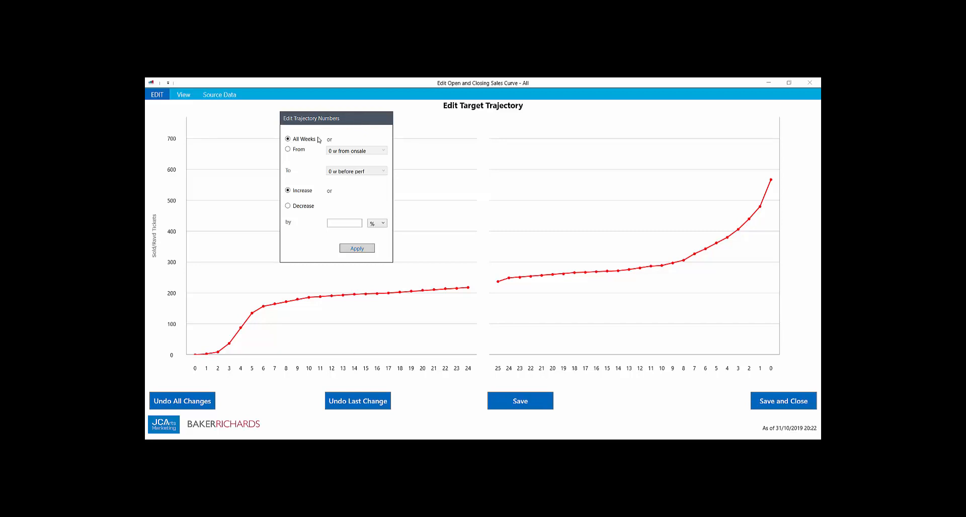
pyautogui.click(289, 150)
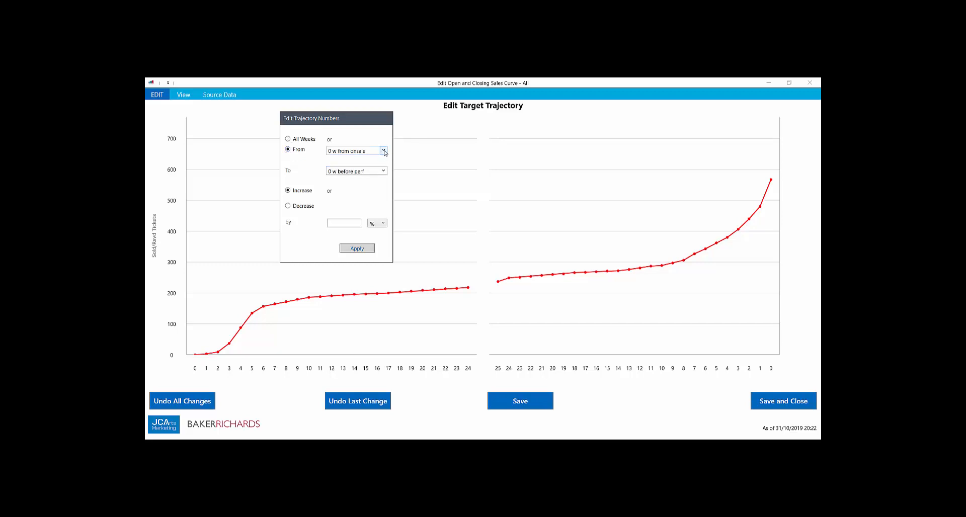
pyautogui.click(383, 151)
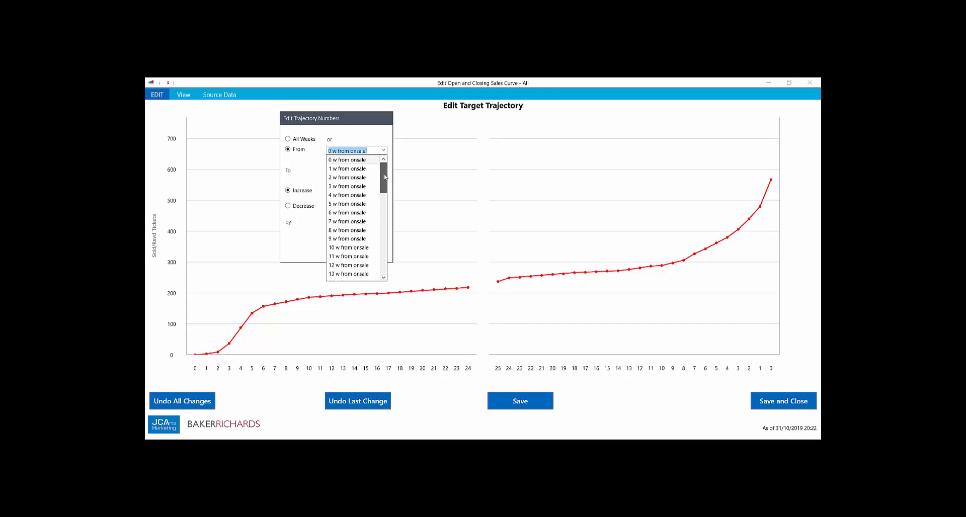
pyautogui.moveTo(385, 177); pyautogui.dragTo(385, 256)
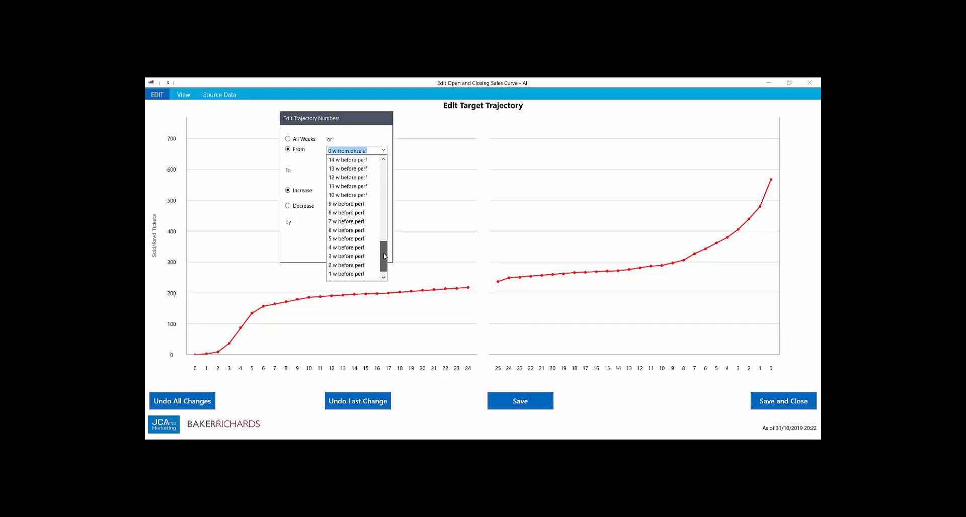
pyautogui.click(348, 231)
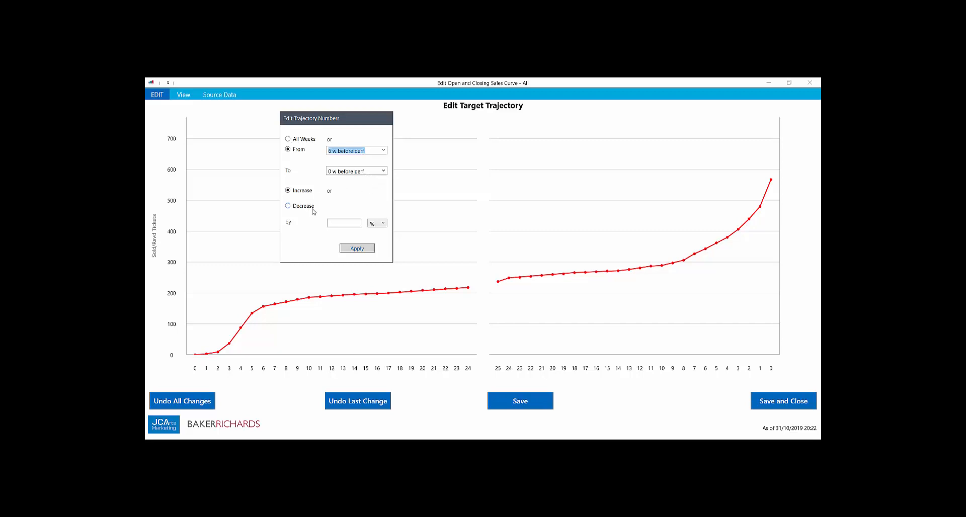
pyautogui.click(385, 224)
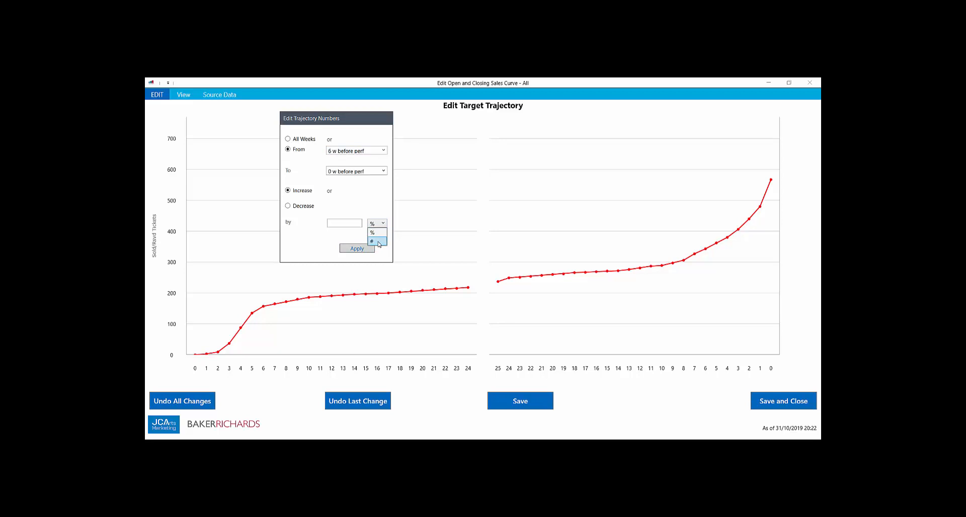
pyautogui.click(378, 241)
# - Try increasing the target by 80 tickets over the selected weeks, and undo that change
pyautogui.click(339, 226)
pyautogui.write('80')
pyautogui.click(366, 251)
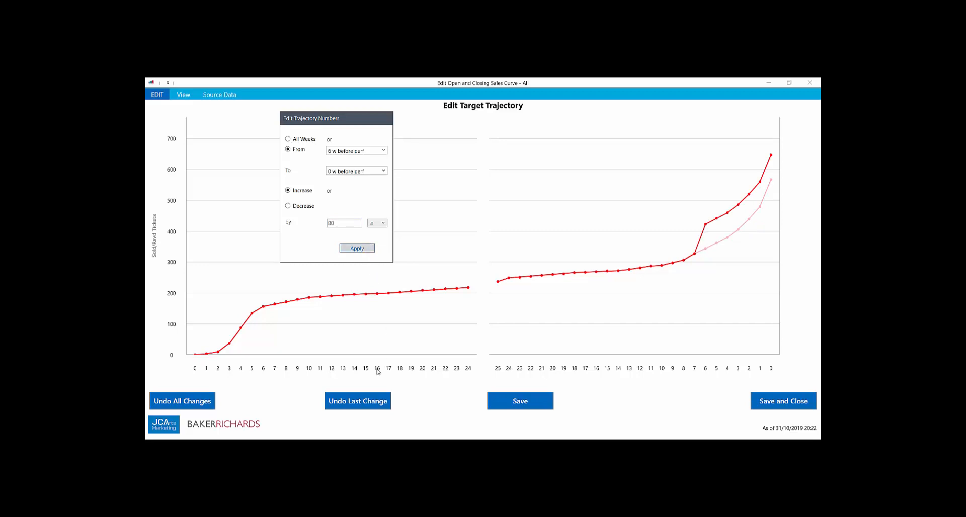
pyautogui.click(367, 408)
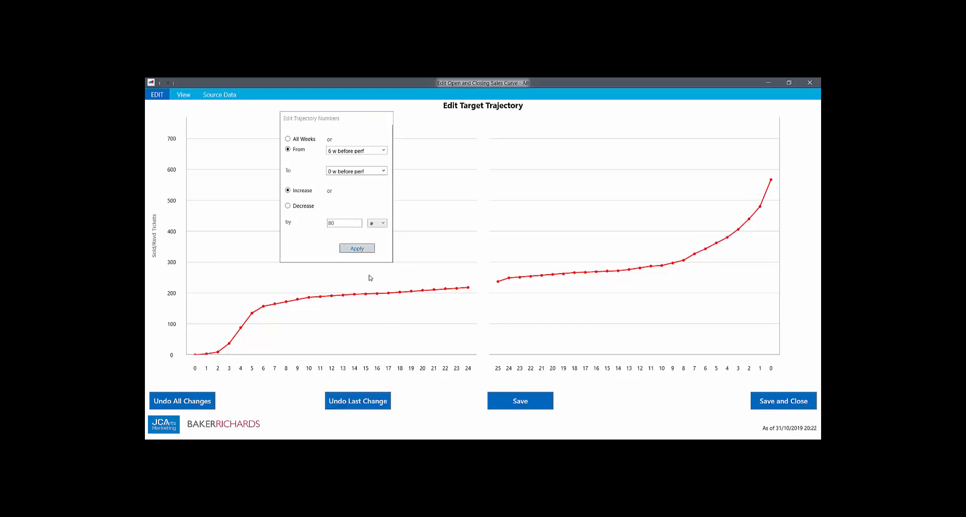
# - Increase the target by 40 tickets over the selected weeks, and save and close the trajectory
pyautogui.doubleClick(328, 222)
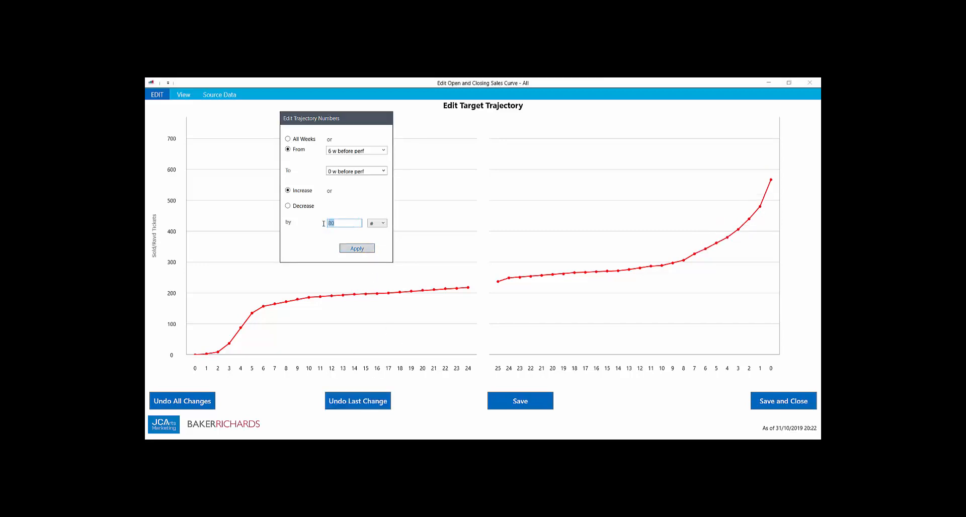
pyautogui.write('40')
pyautogui.click(367, 250)
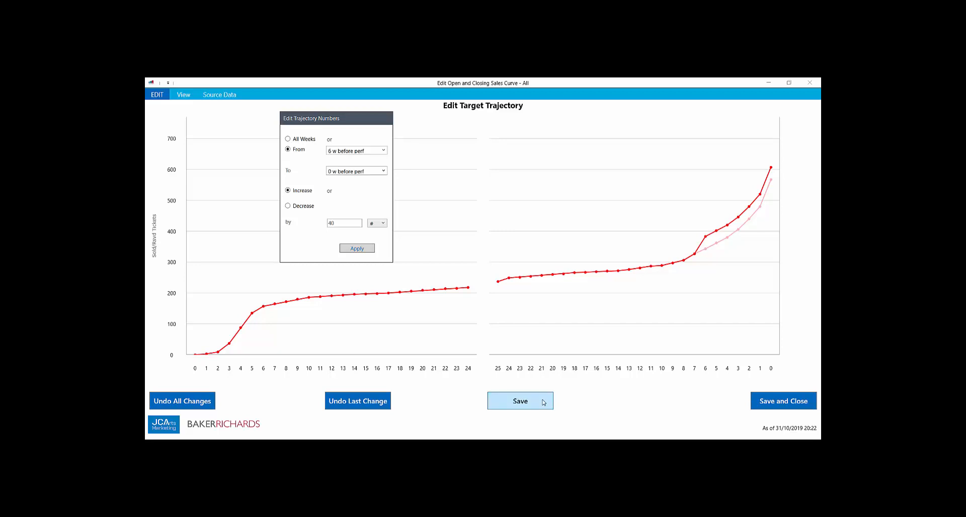
pyautogui.click(774, 405)
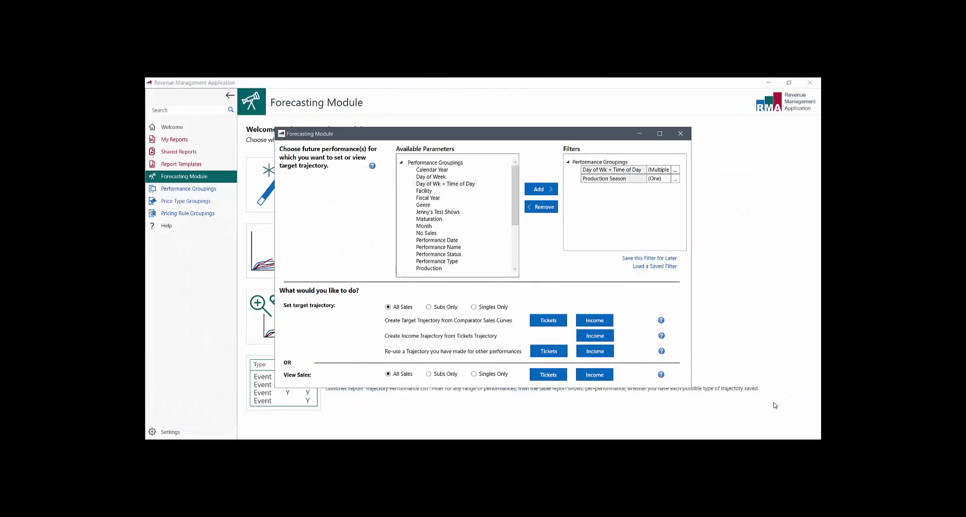